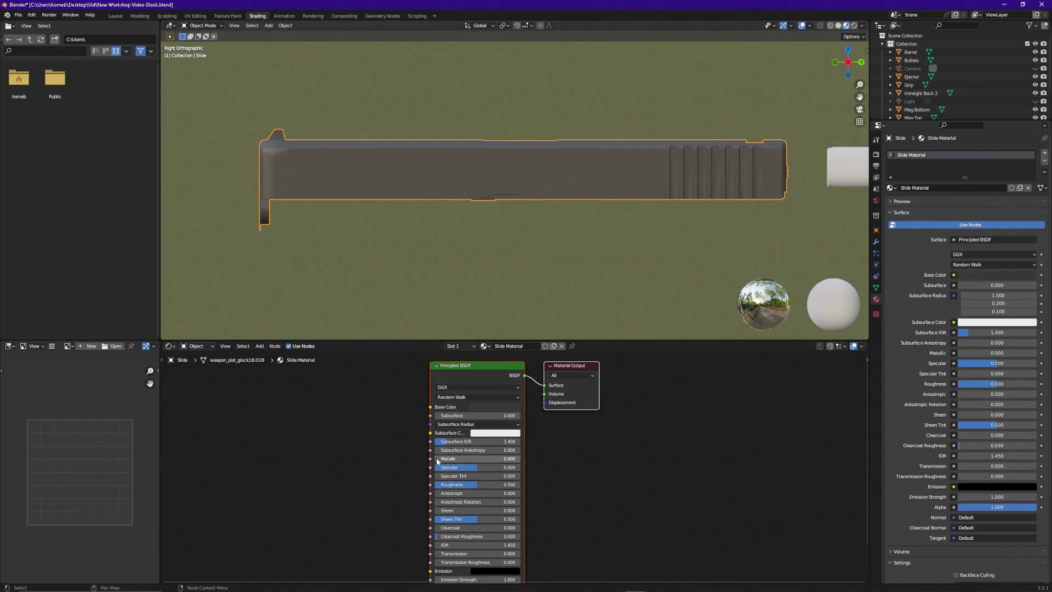
Try raising Metallic and Roughness in turn to about 1 on the slide material, bringing each back down
drag(438, 461, 521, 460)
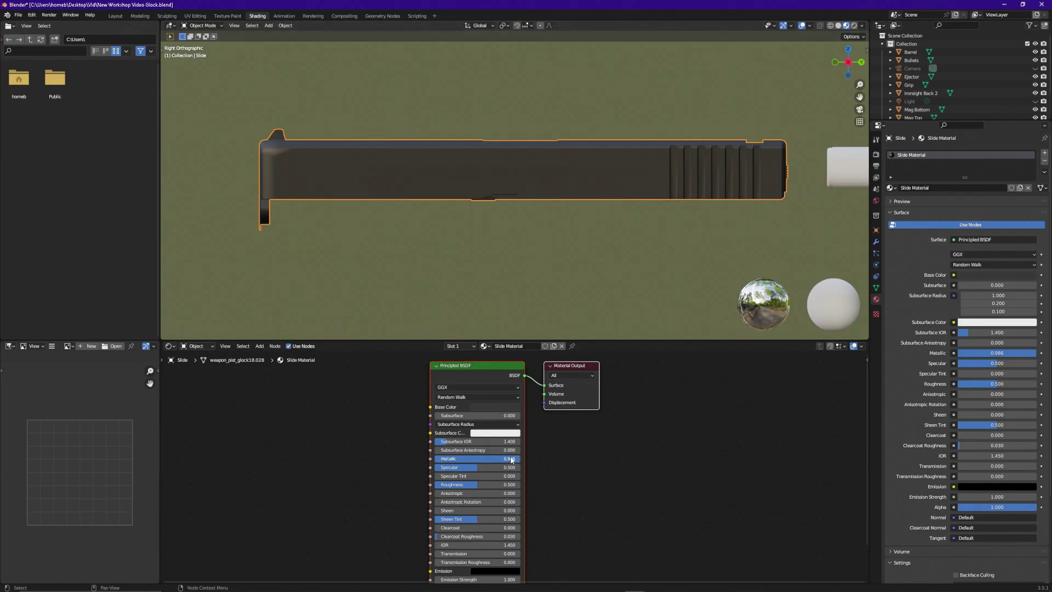
drag(518, 461, 434, 460)
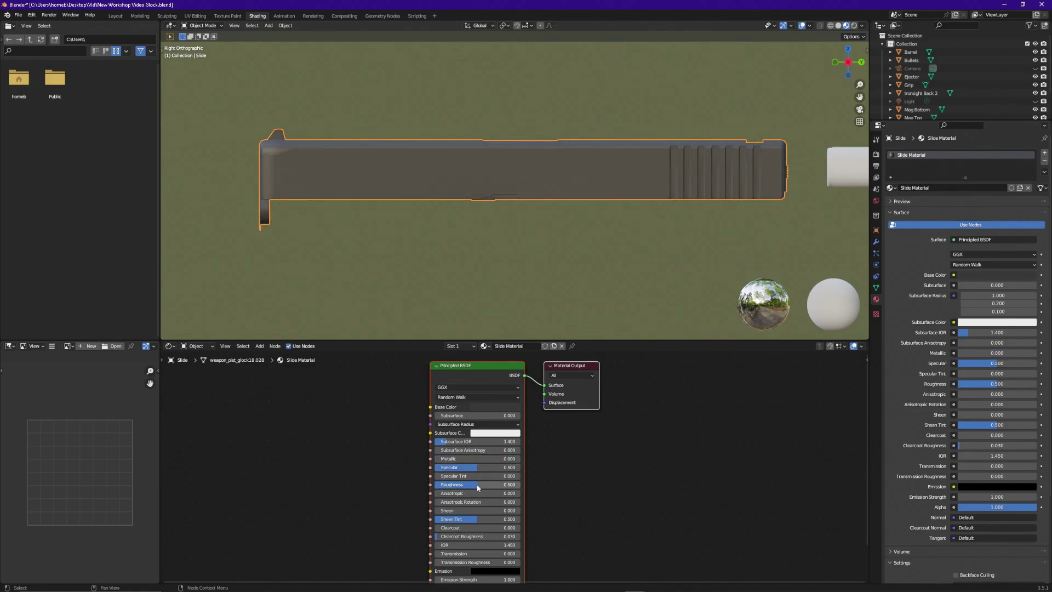
drag(478, 488, 520, 486)
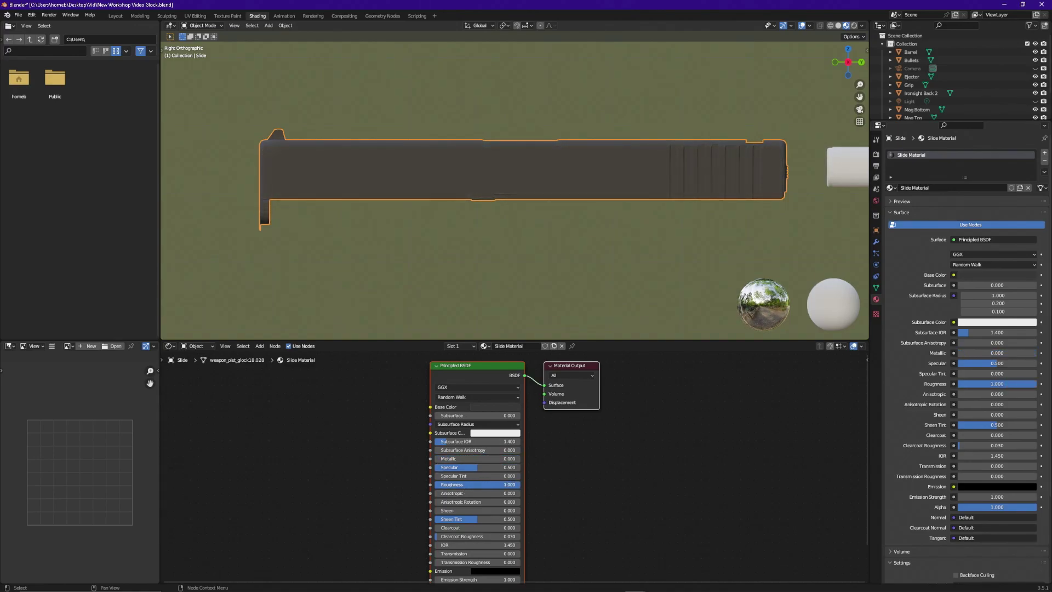
drag(520, 486, 475, 488)
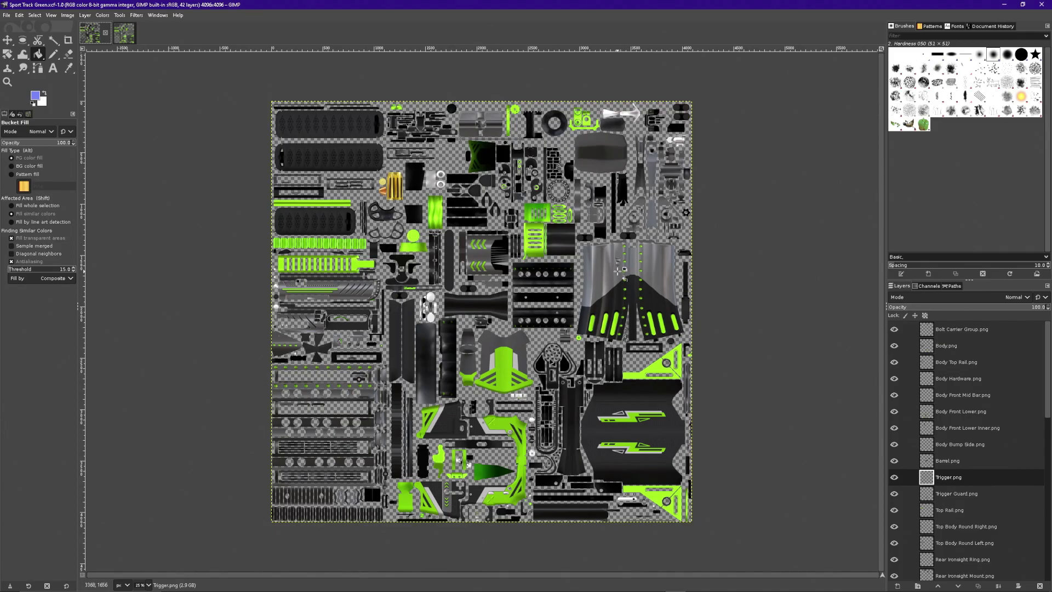
View the second open texture image in GIMP
click(130, 35)
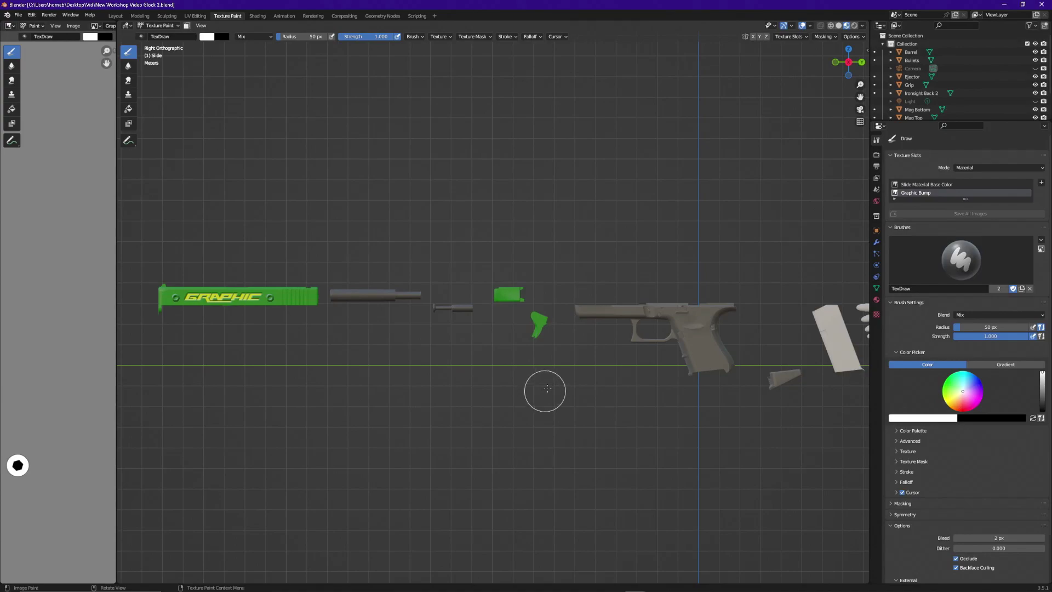
In Blender's shader editor, add an Image Texture node to the slide material beside the base colour texture node
click(255, 15)
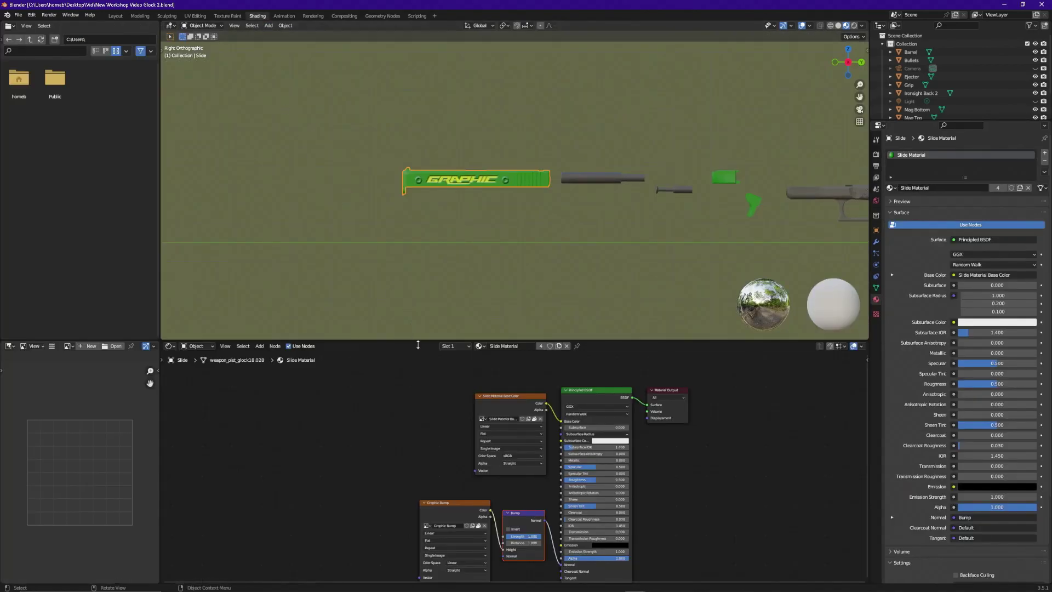
scroll(435, 406, down, 1)
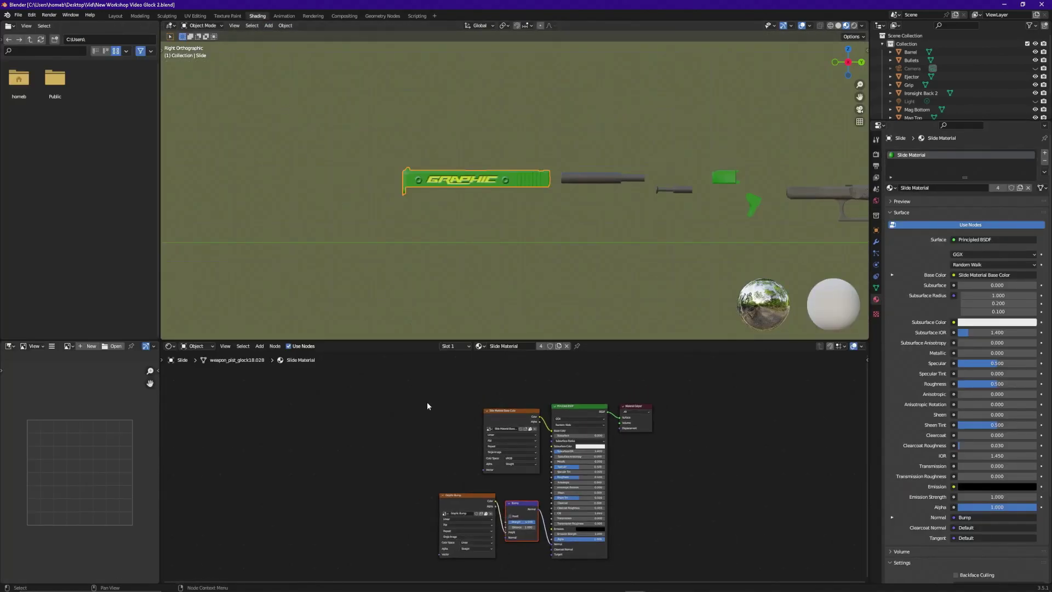
key(shift)
key(shift+a)
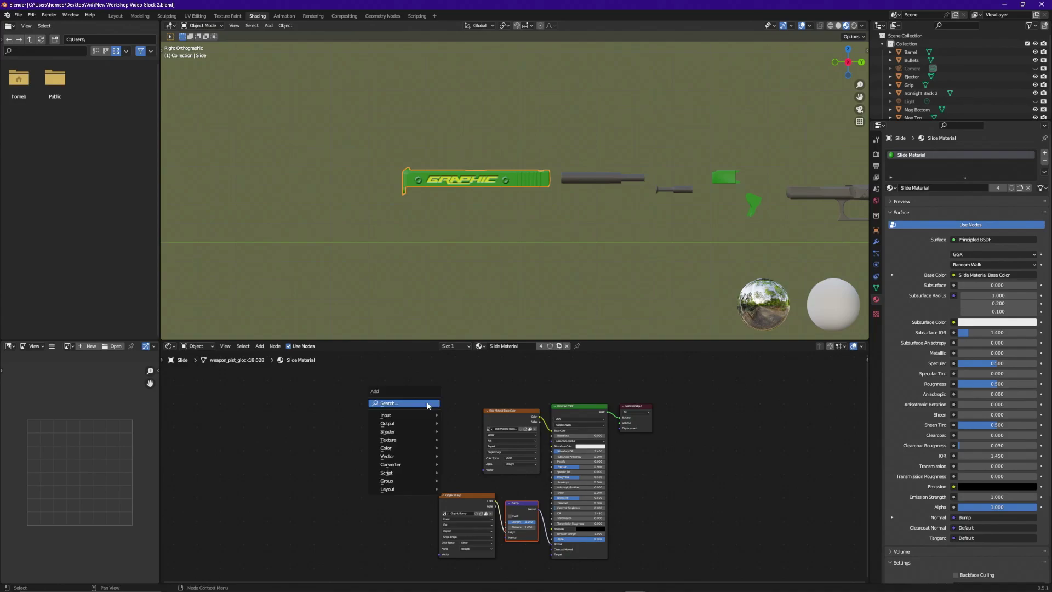
mouse_move(393, 440)
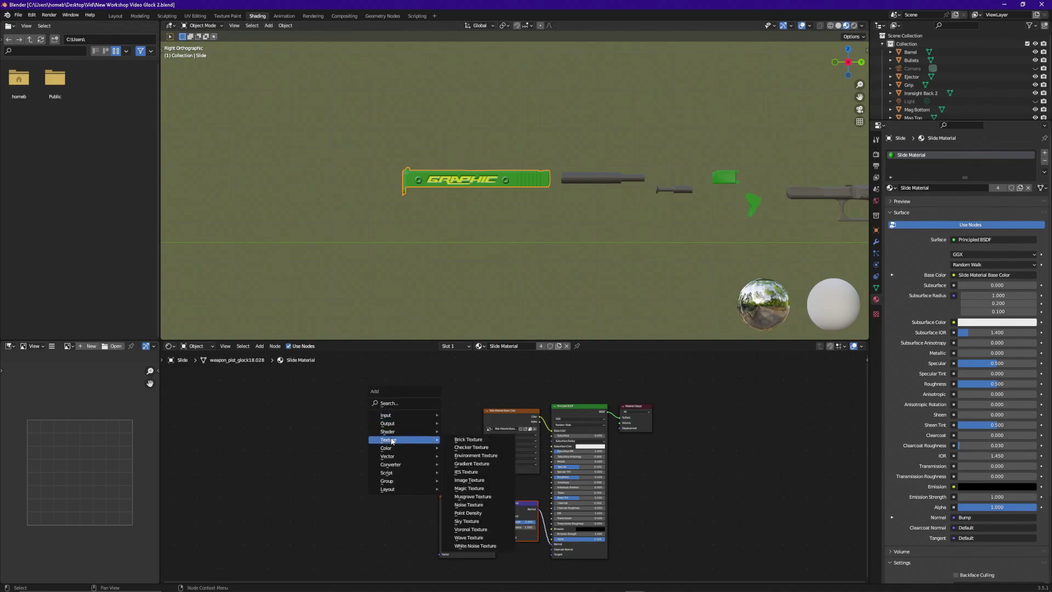
click(469, 480)
click(400, 409)
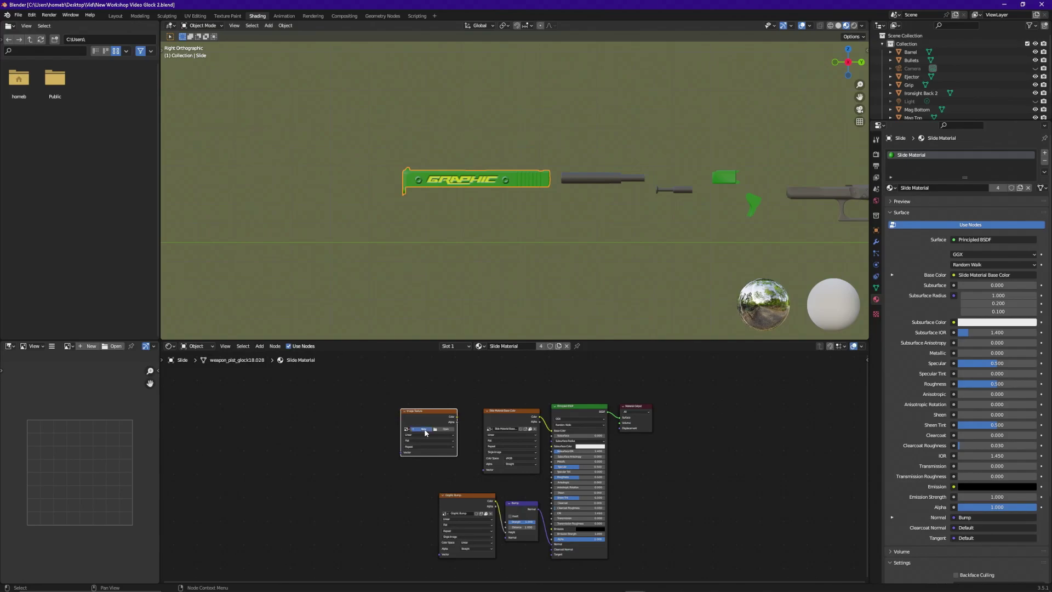
Create a new 2048 x 2048 px image named UV in the added Image Texture node
click(421, 428)
click(440, 442)
text(UV)
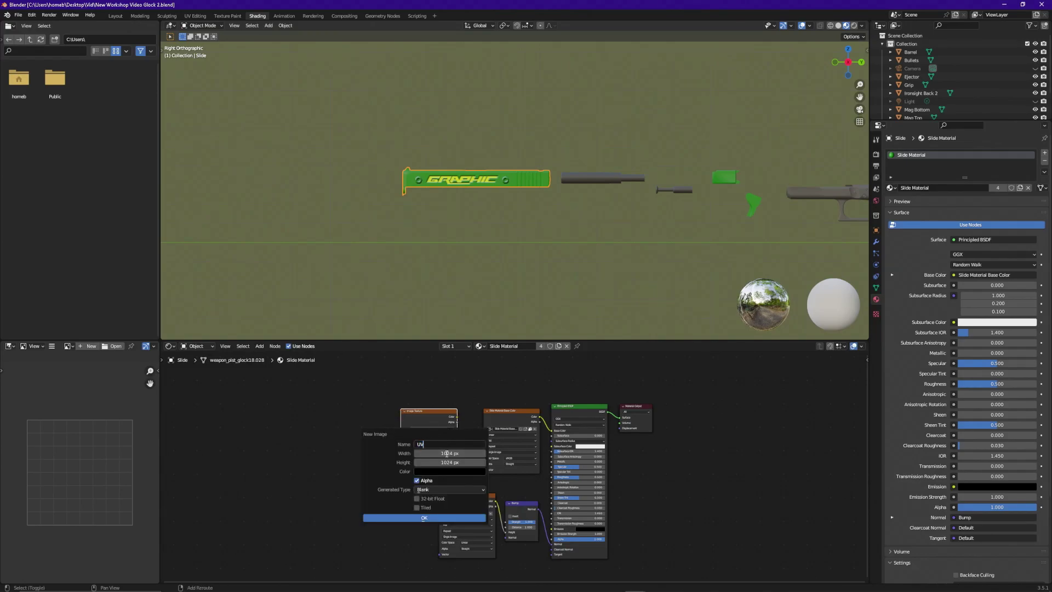
key(Return)
drag(448, 461, 448, 453)
text(2)
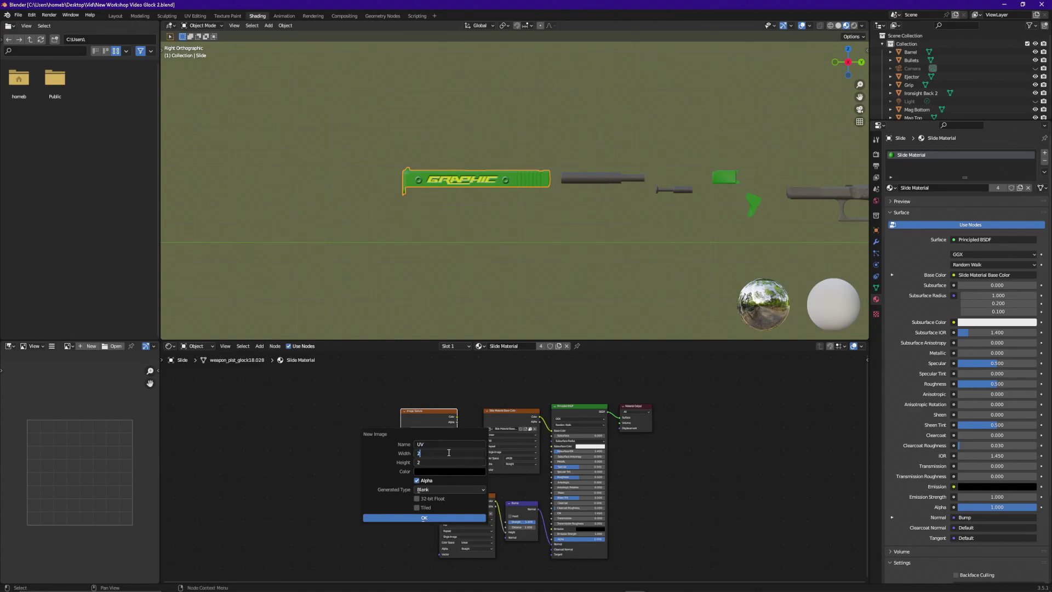
text(048)
key(Return)
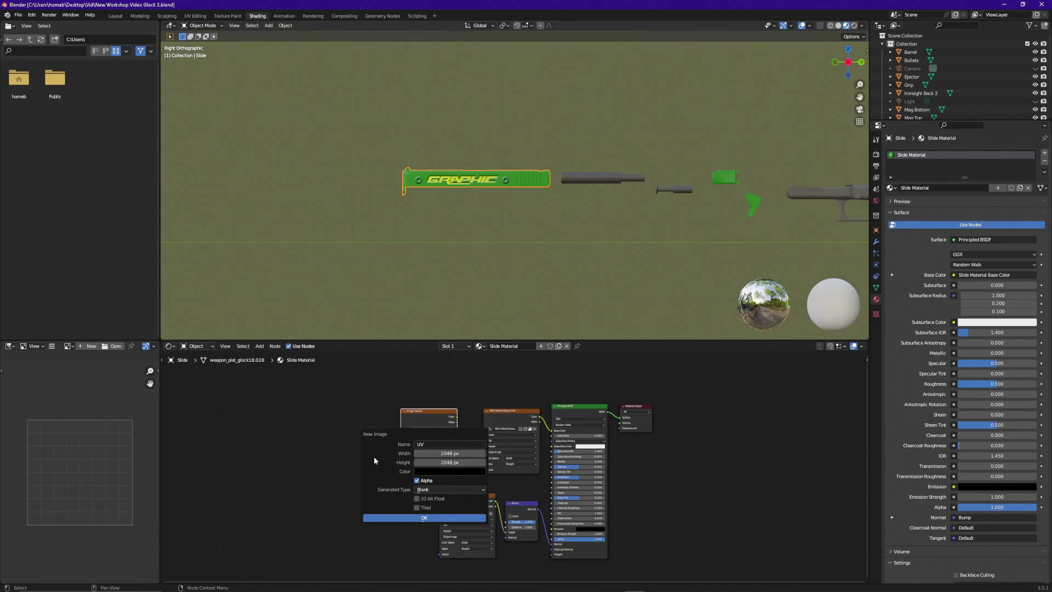
click(423, 519)
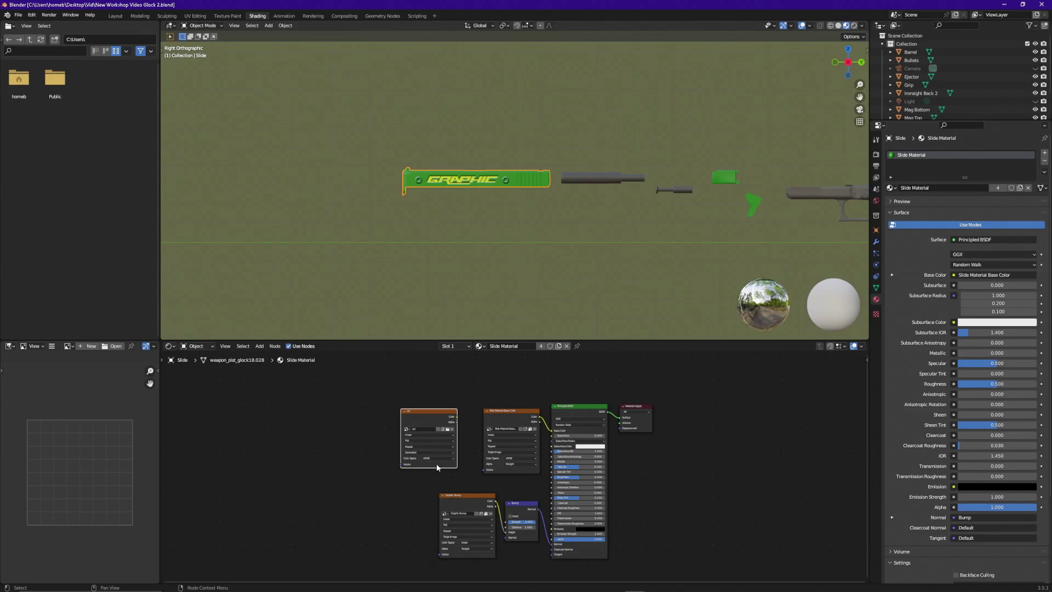
In the UV Editing workspace, set the render engine to Cycles and the device to GPU Compute
click(197, 17)
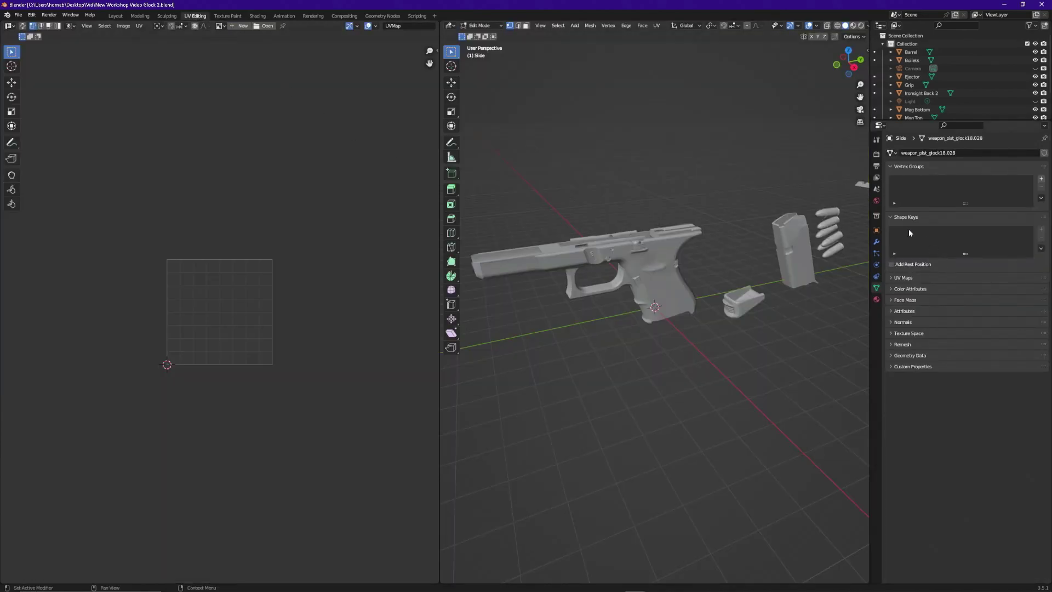
click(876, 157)
click(981, 154)
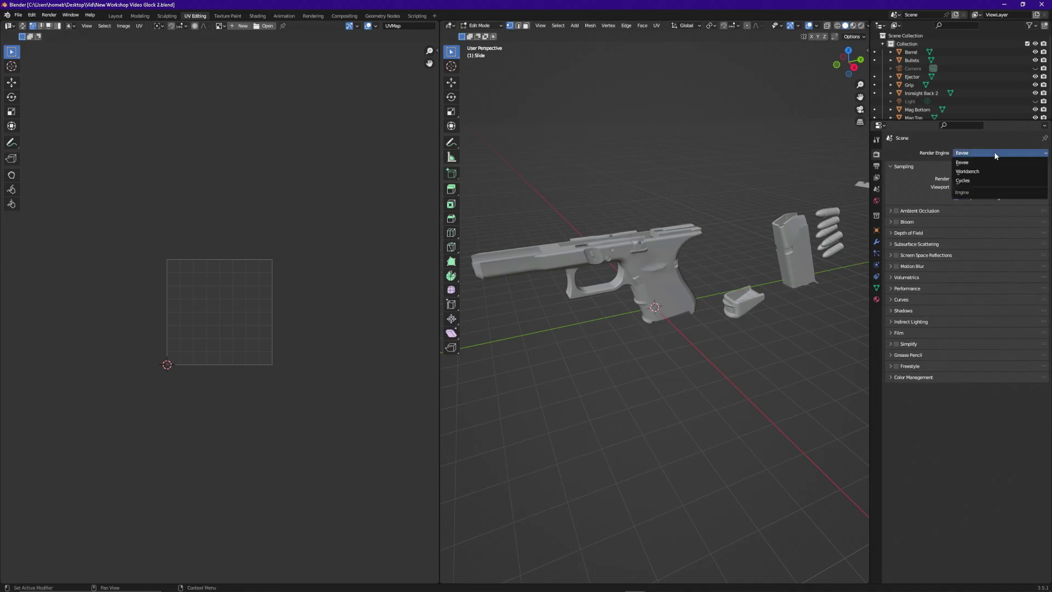
click(997, 170)
click(998, 171)
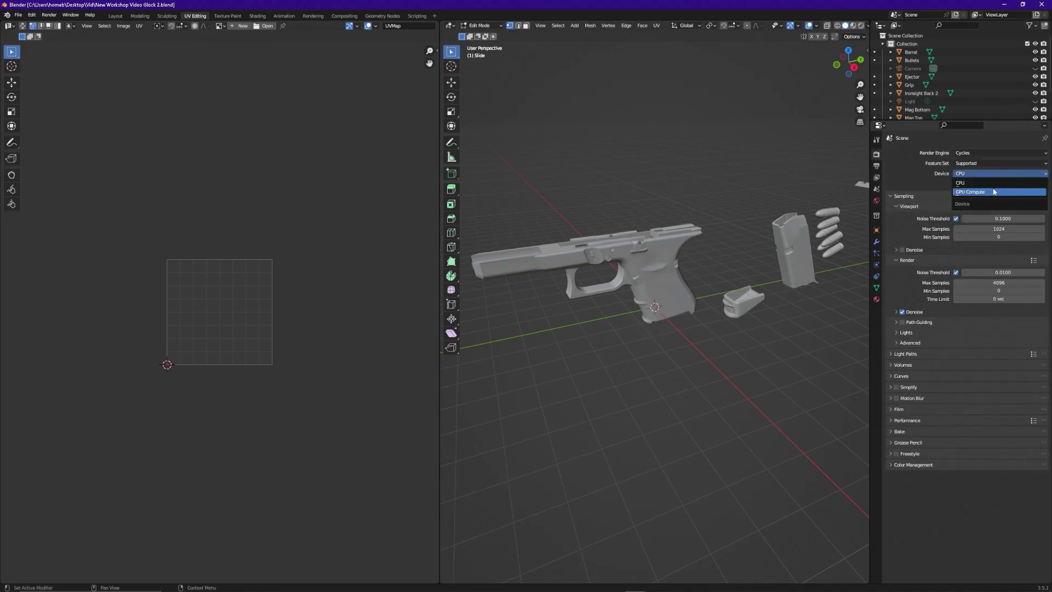
click(991, 192)
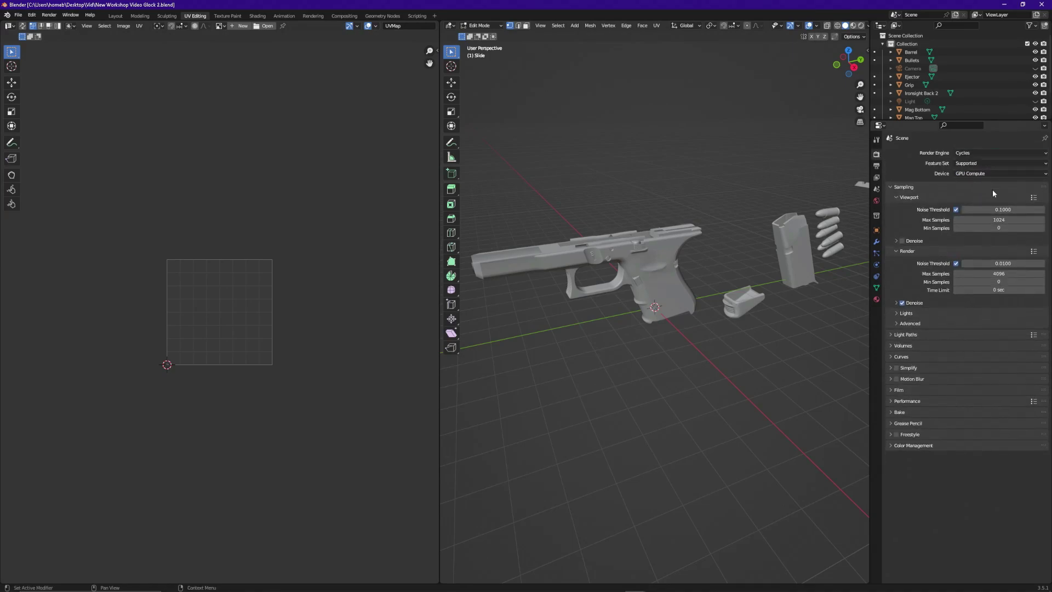
Enable the transparent film option and set the bake margin size to 1 px
click(893, 390)
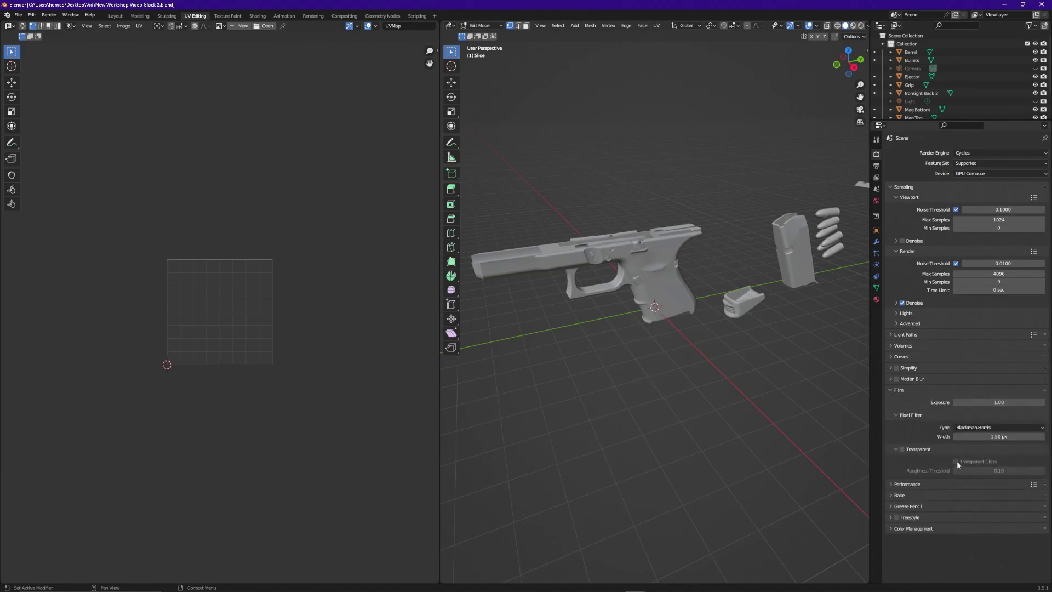
click(902, 448)
click(890, 494)
scroll(964, 383, down, 5)
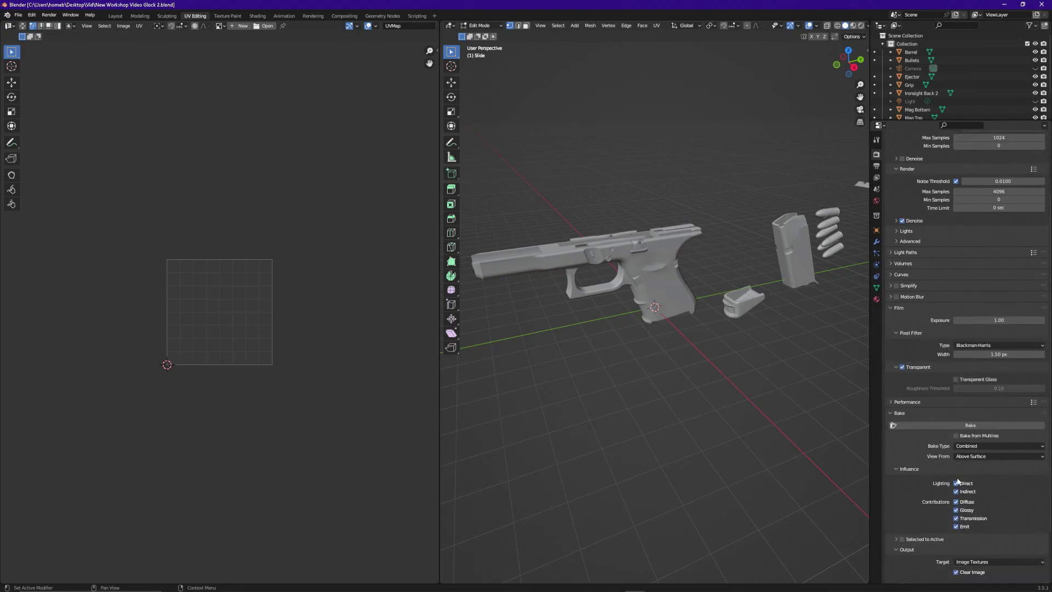
click(999, 543)
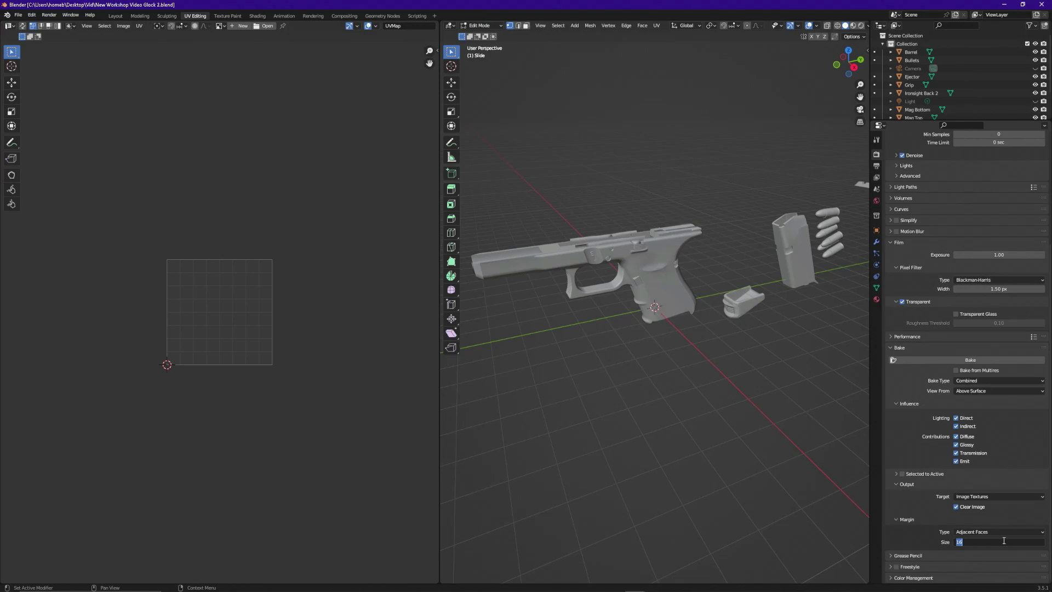
text(1)
key(Return)
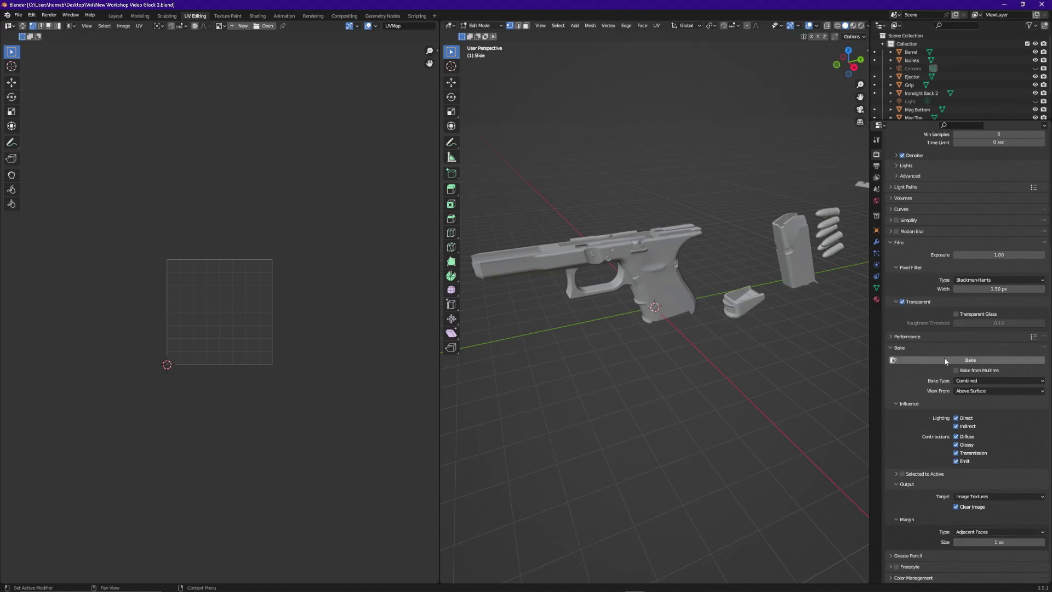
Set the bake type to Diffuse with the Direct and Indirect contributions turned off, and start the bake
click(998, 379)
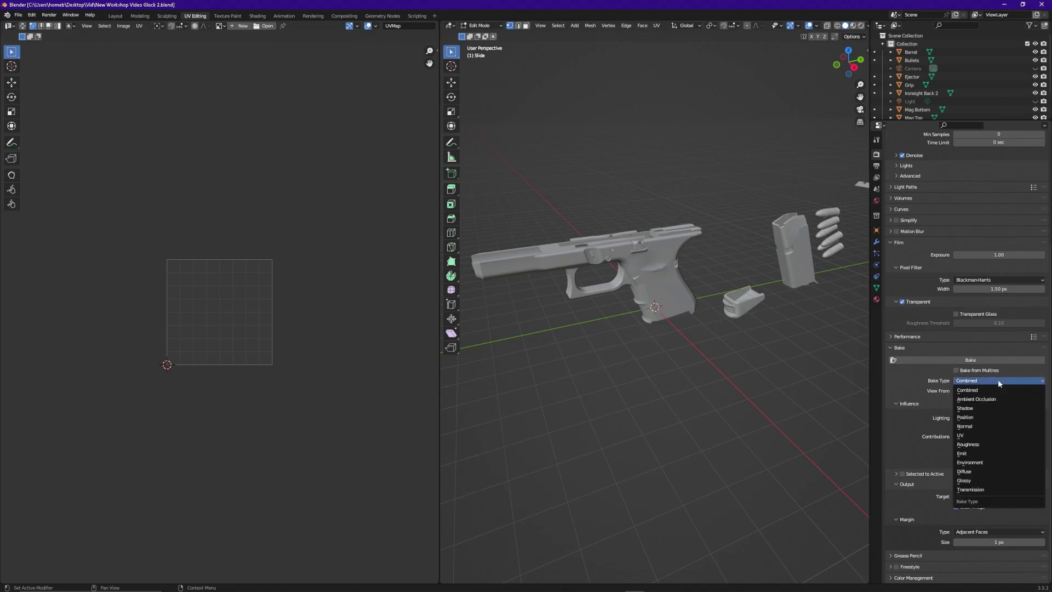
click(978, 471)
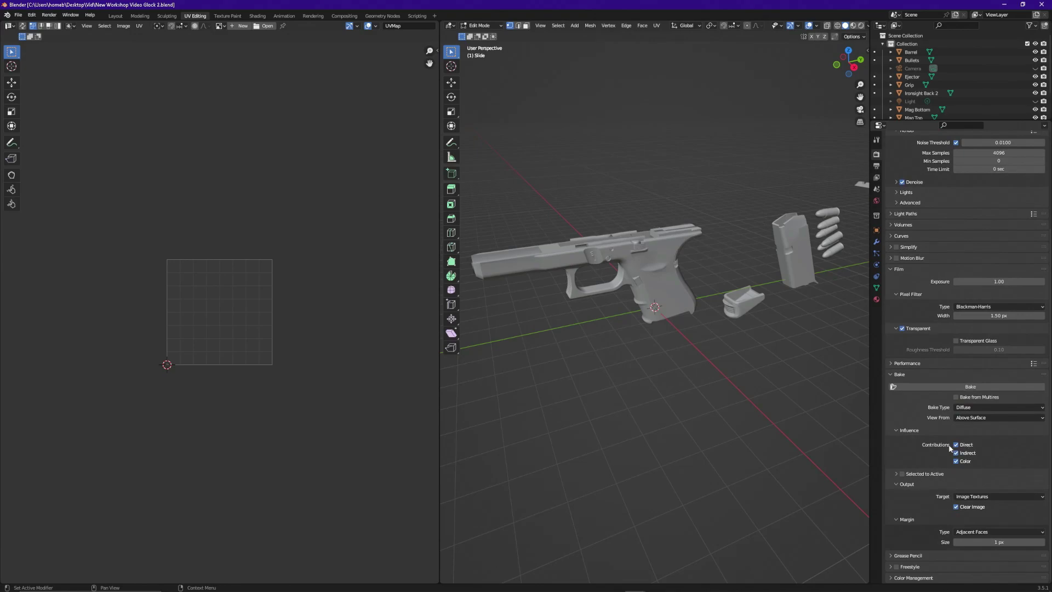
drag(957, 445, 957, 455)
click(976, 388)
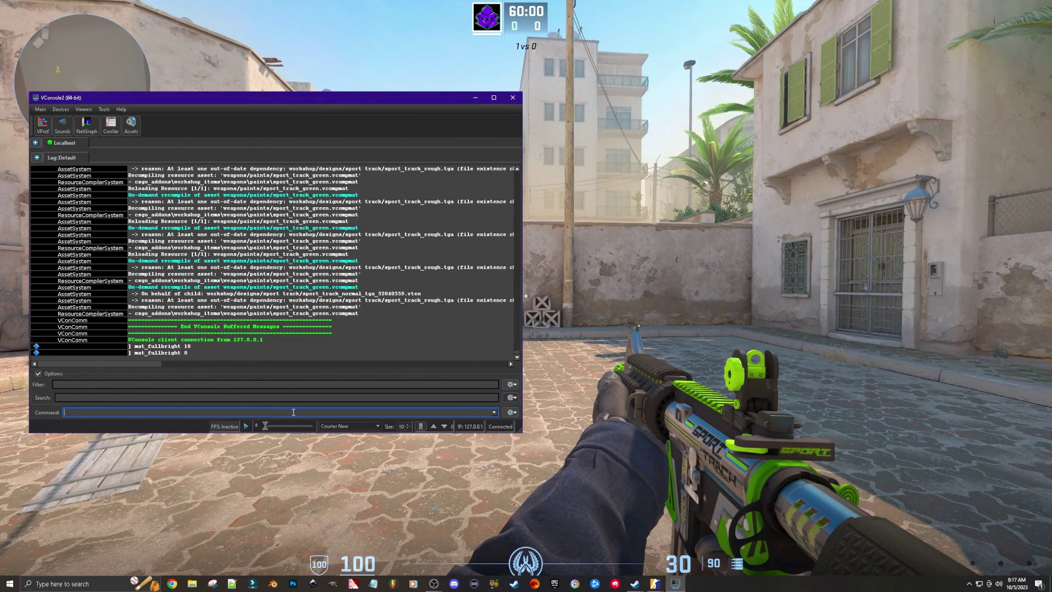
In VConsole2, run mat_fullbright 10 to inspect the weapon skin's albedo in the game
text(mat)
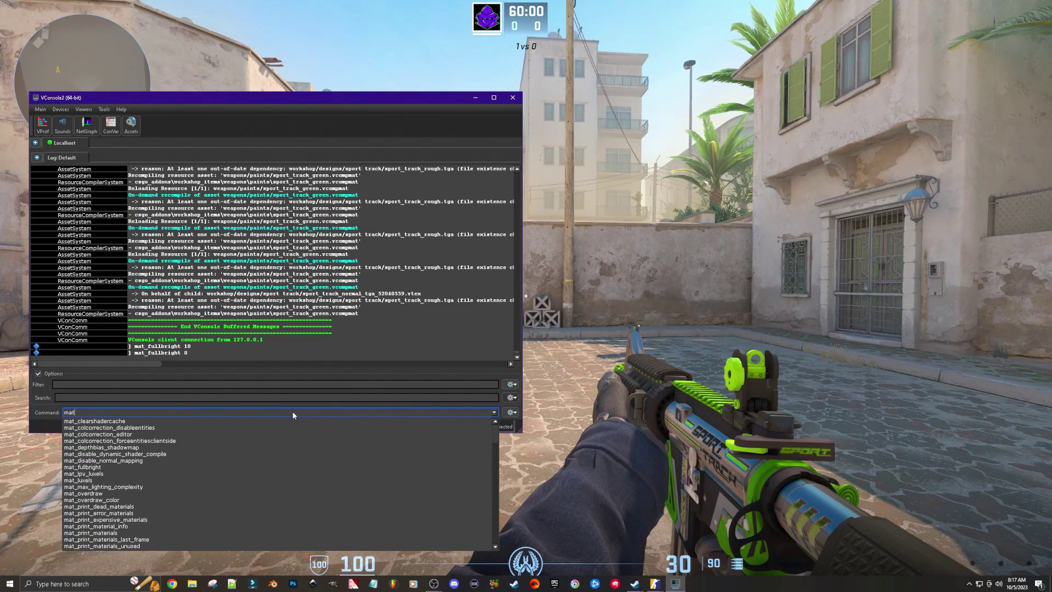
text(_full)
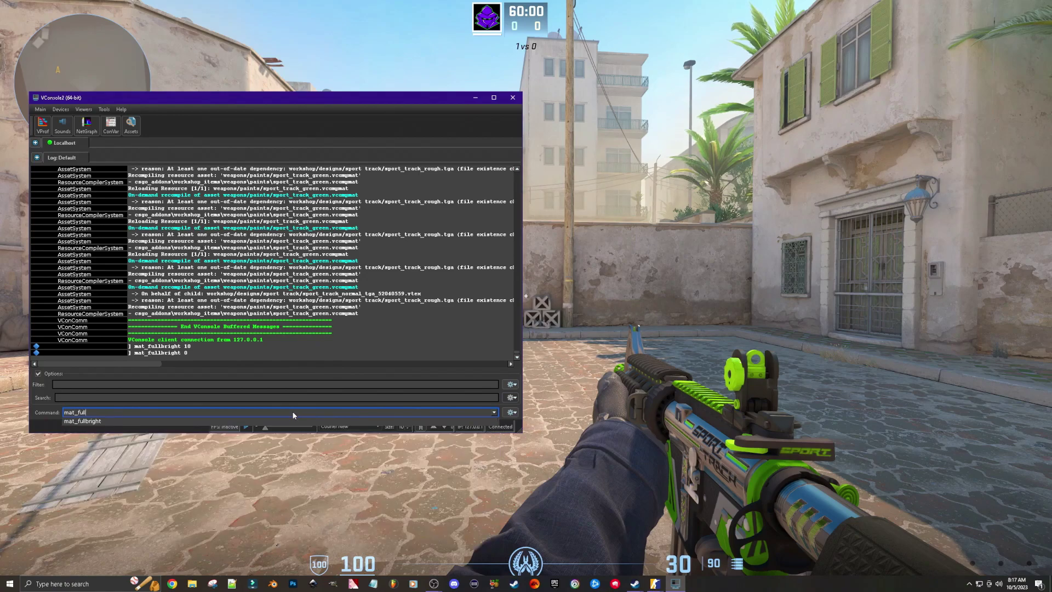
text(bright )
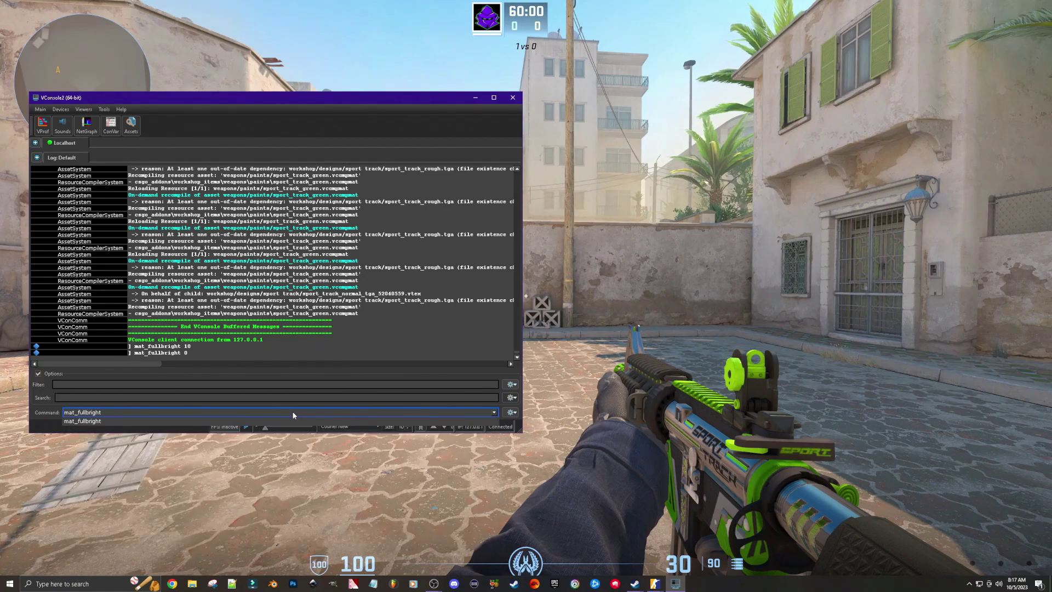
text(10)
key(Return)
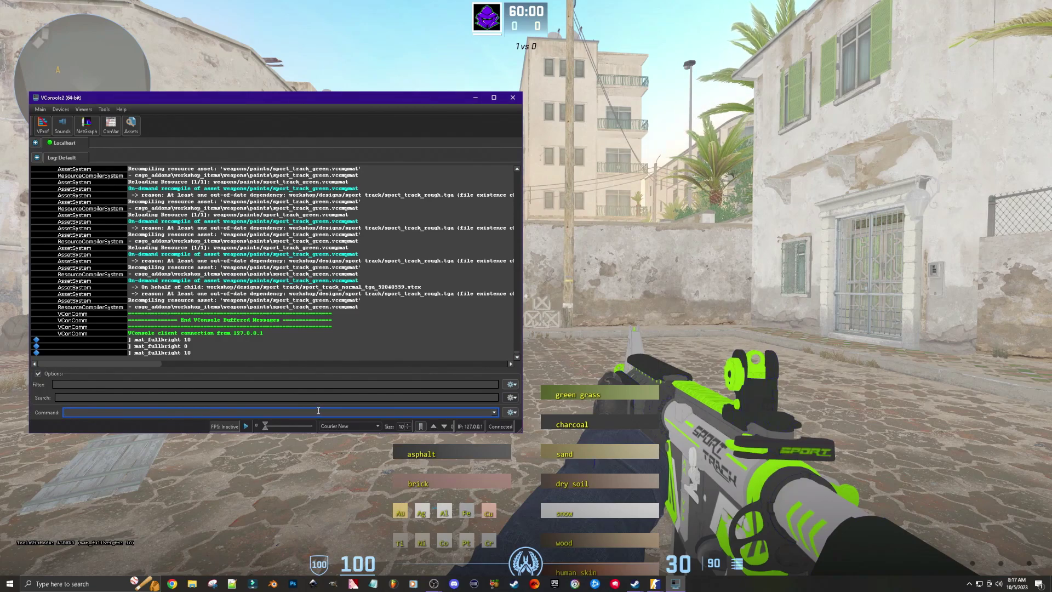
Run mat_fullbright 0 in the console to return the game to normal rendering
text(mat_)
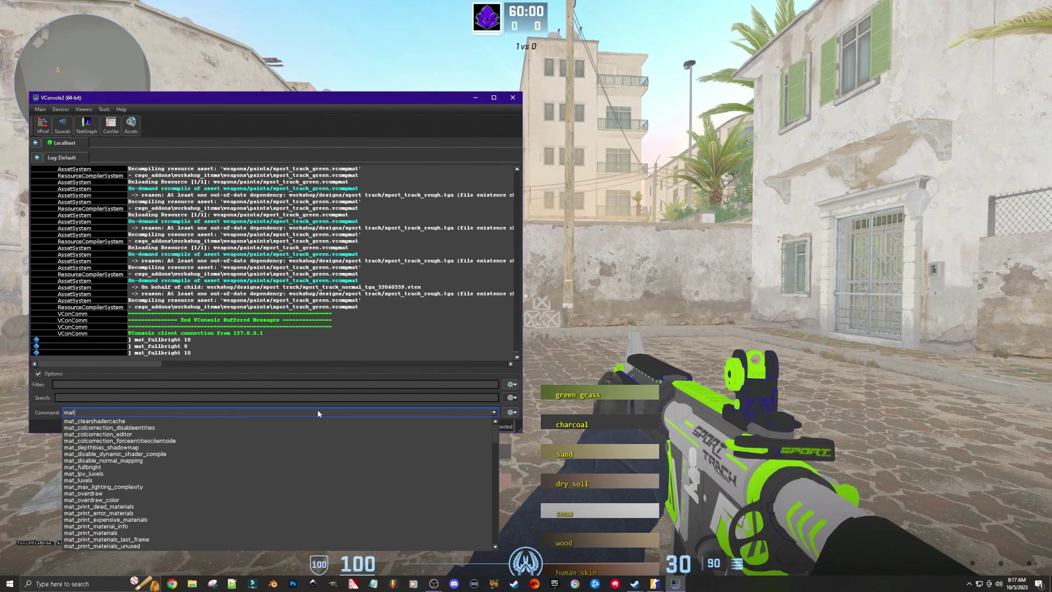
text(full)
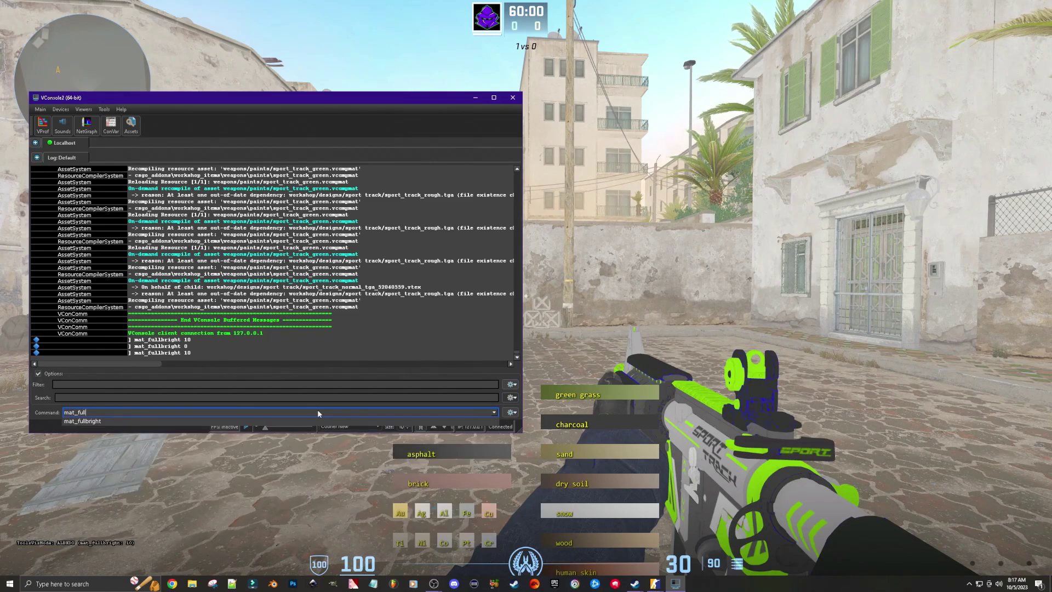
text(bright )
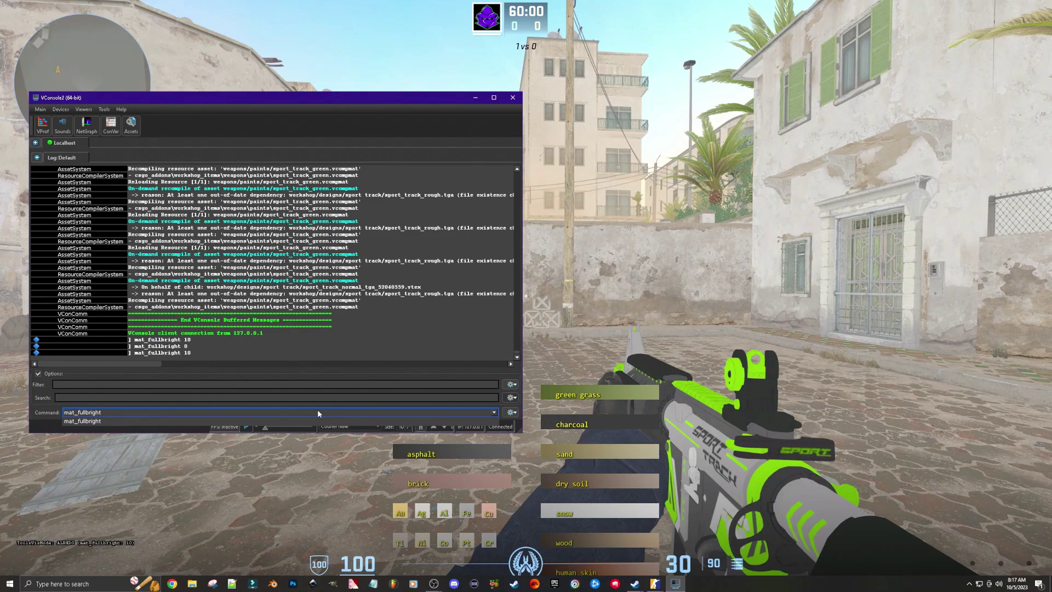
text(0)
key(Return)
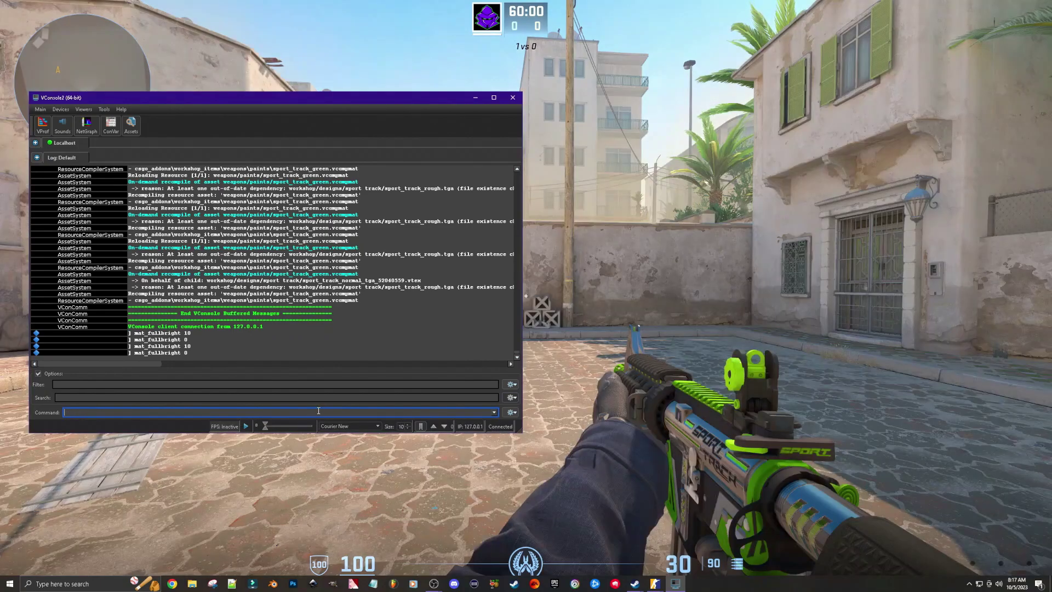